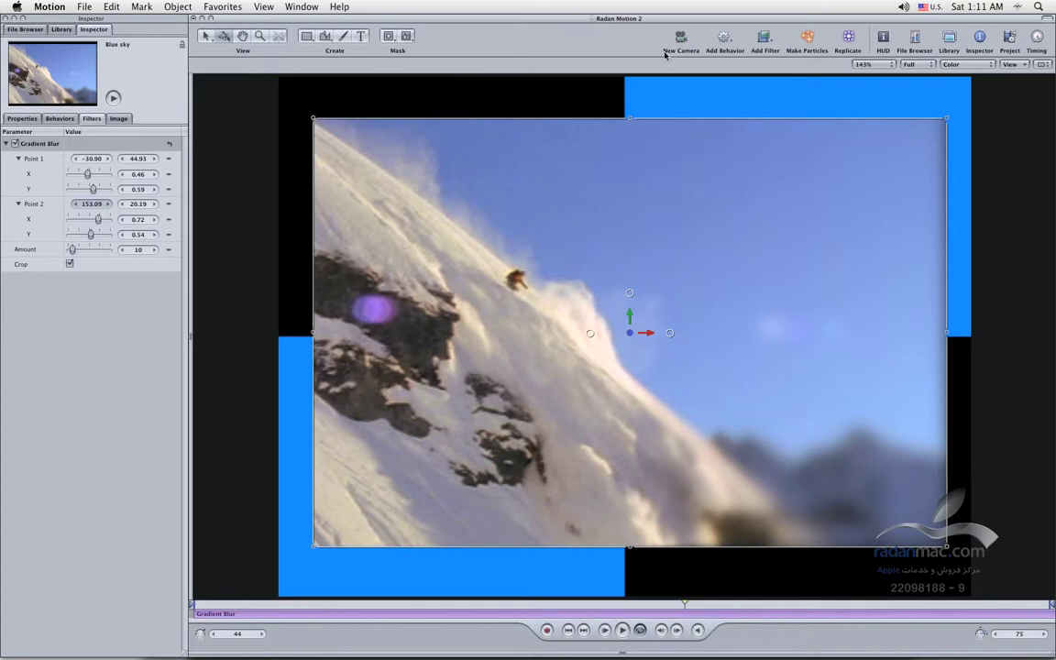
# - Add a new camera, orbit it to an angled view of the layers and pan it to about X 33, Y 27
pyautogui.click(680, 42)
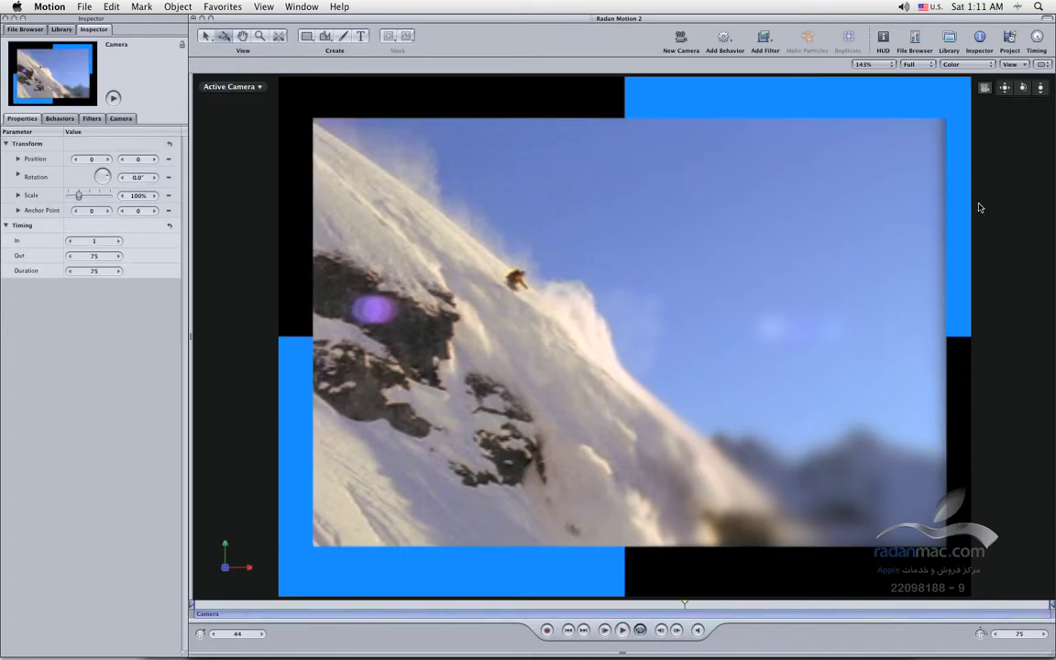
pyautogui.moveTo(1022, 88); pyautogui.dragTo(992, 132)
pyautogui.moveTo(1005, 88); pyautogui.dragTo(996, 81)
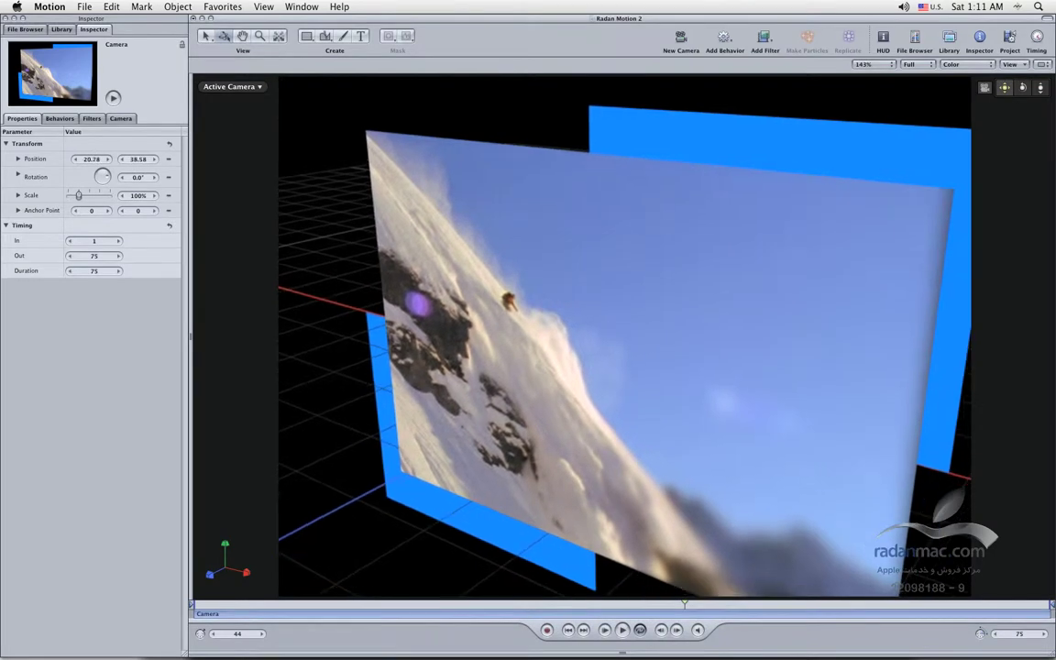
pyautogui.moveTo(900, 89); pyautogui.dragTo(903, 83)
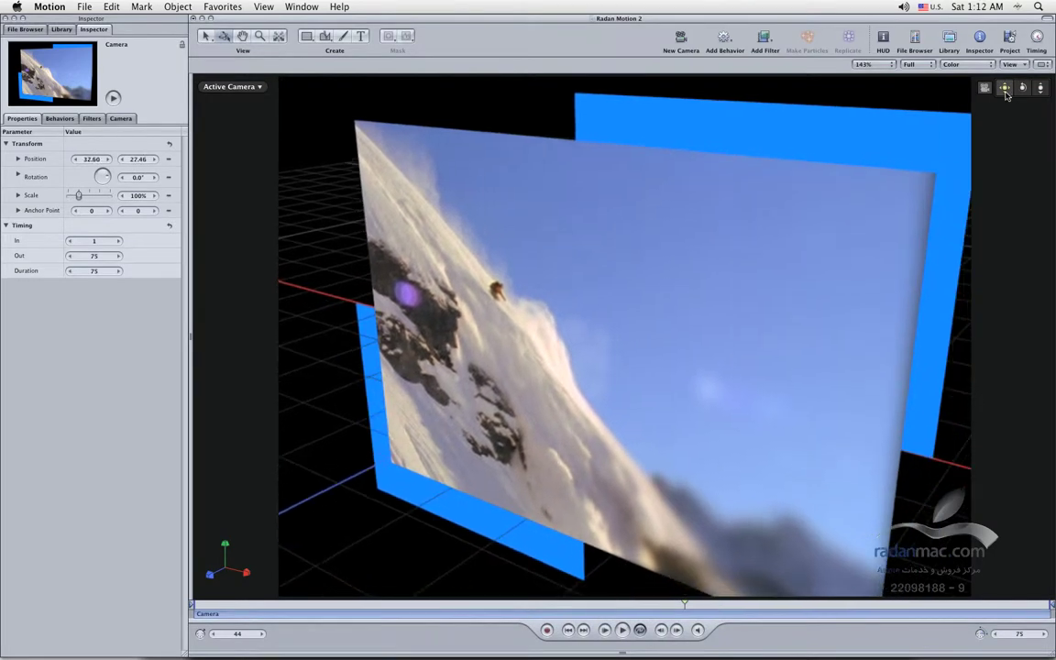
# - Lower the canvas resolution to Third, move the camera to about X 86, Y 10, and restore Full resolution
pyautogui.click(921, 65)
pyautogui.click(912, 82)
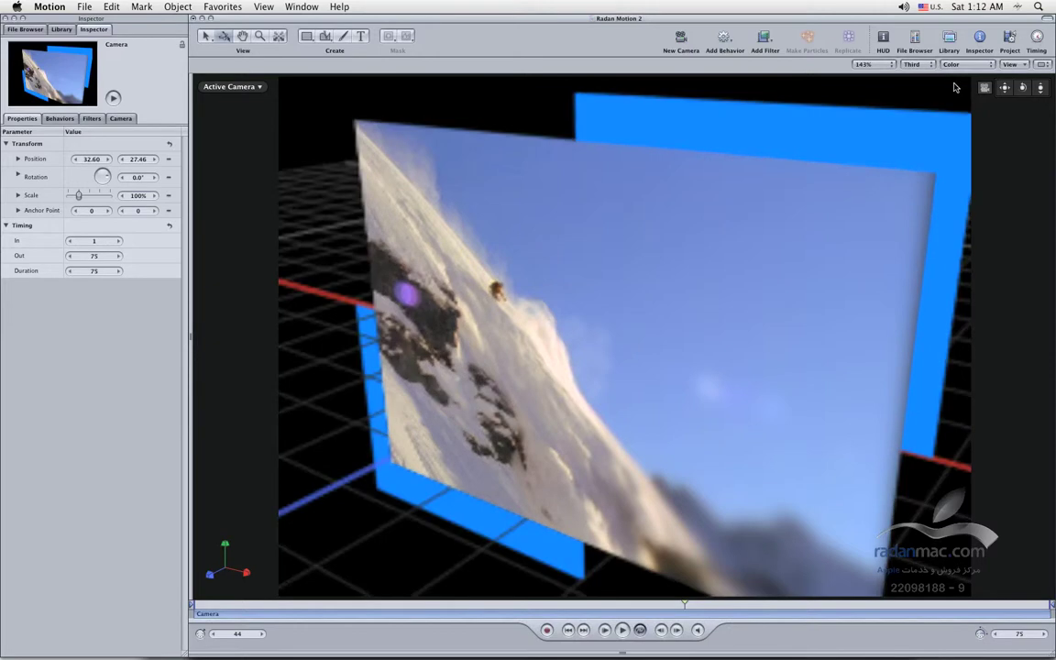
pyautogui.moveTo(1040, 88); pyautogui.dragTo(1008, 90)
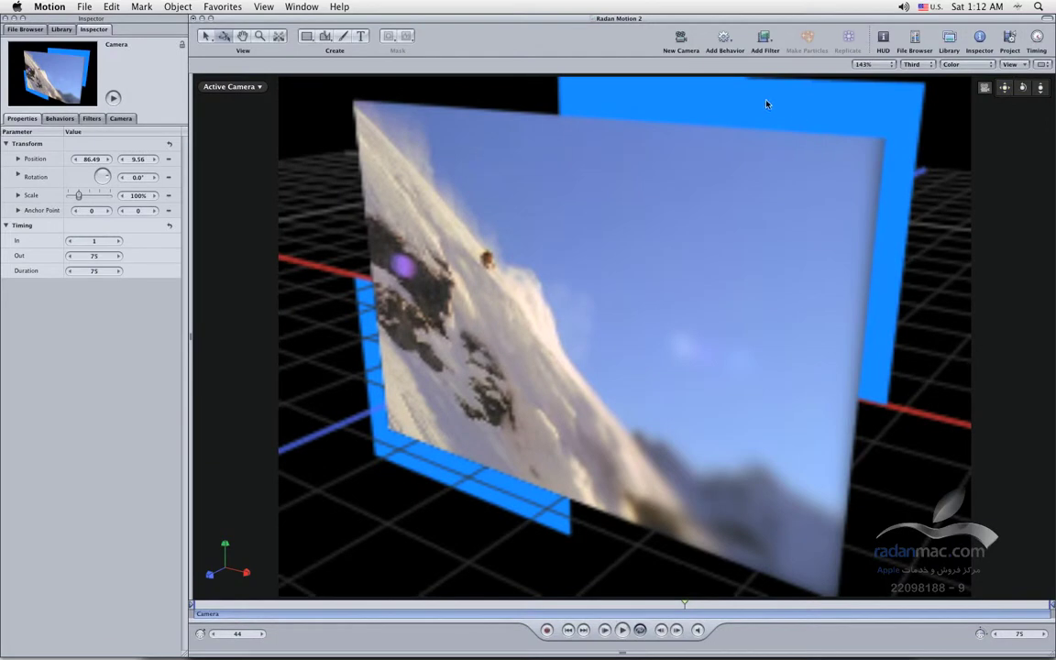
pyautogui.click(908, 64)
pyautogui.click(909, 45)
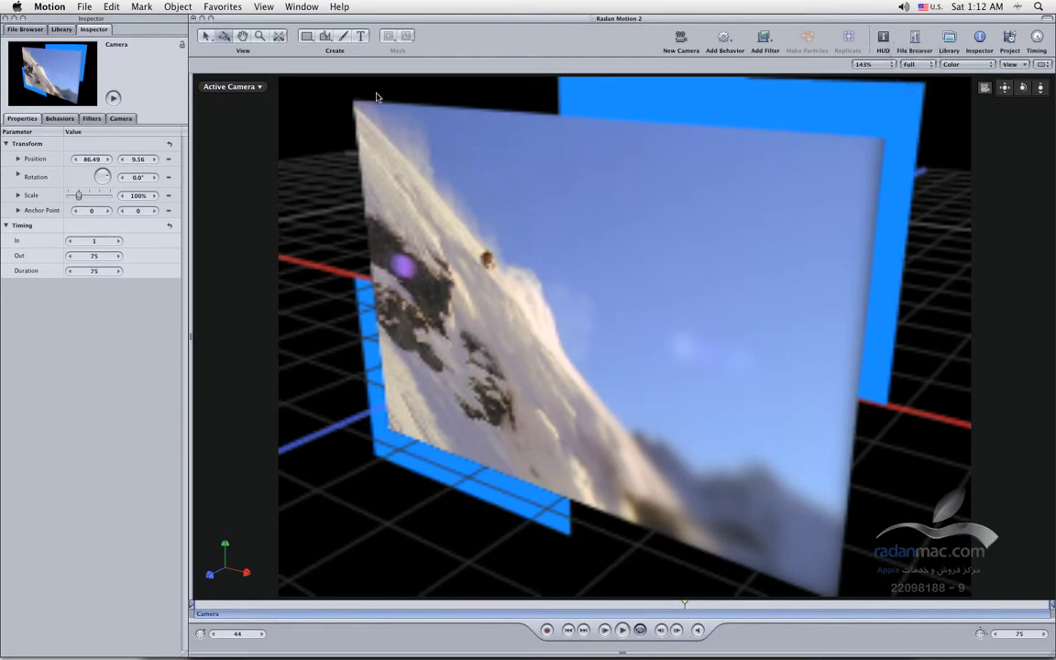
# - Select the Blue sky clip and rotate it freely around its different 3D axes
pyautogui.click(420, 178)
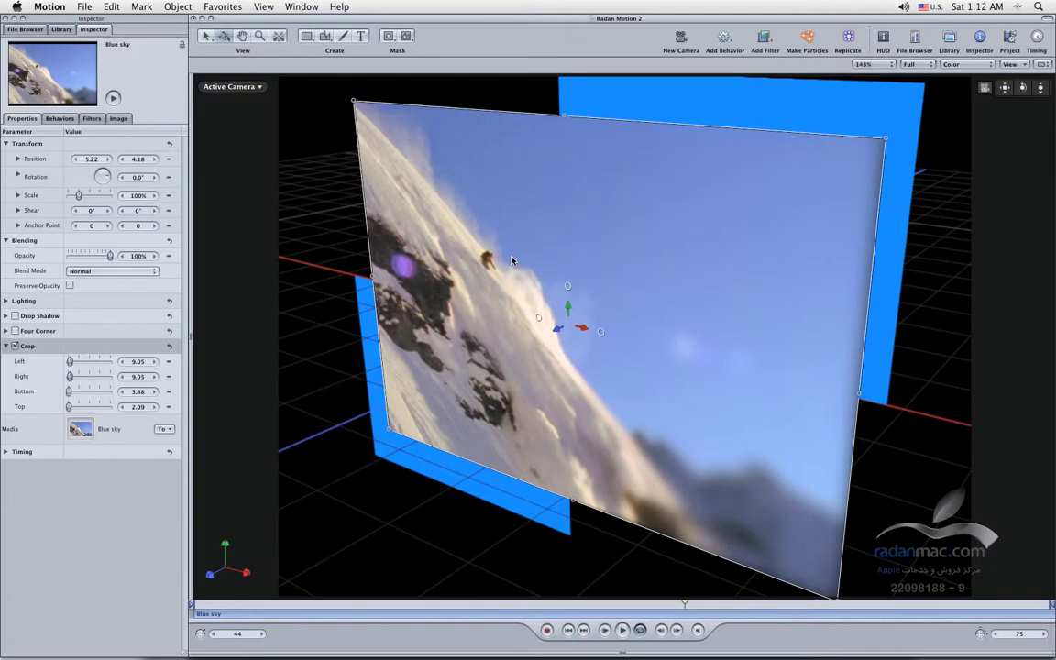
pyautogui.moveTo(554, 328)
pyautogui.mouseDown()
pyautogui.moveTo(496, 349)
pyautogui.moveTo(572, 343)
pyautogui.moveTo(571, 327)
pyautogui.mouseUp()
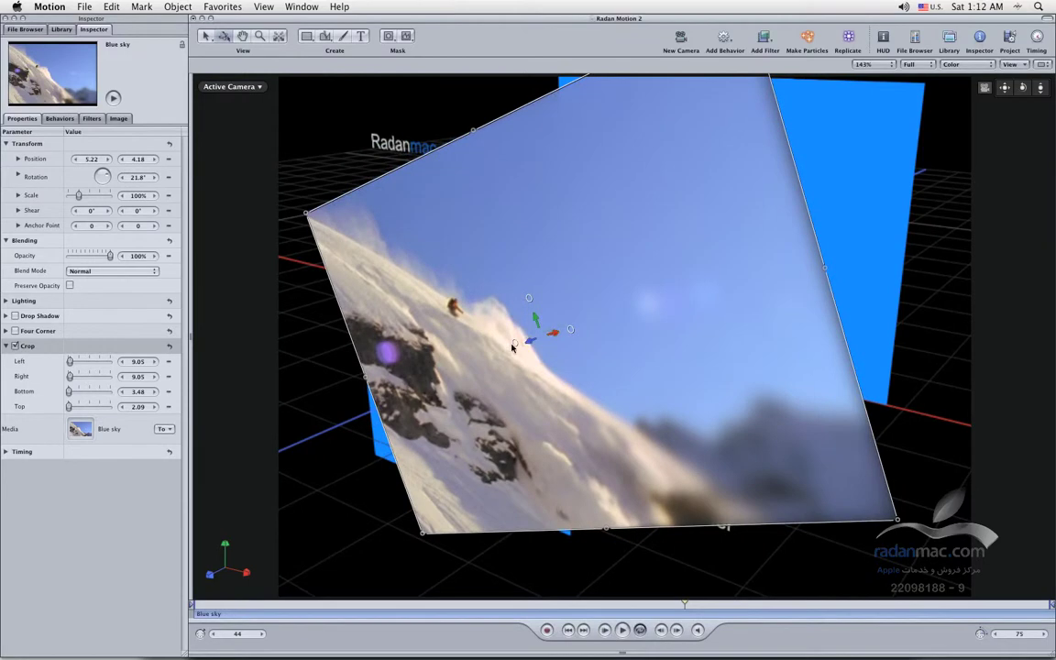
pyautogui.moveTo(514, 346); pyautogui.dragTo(496, 351)
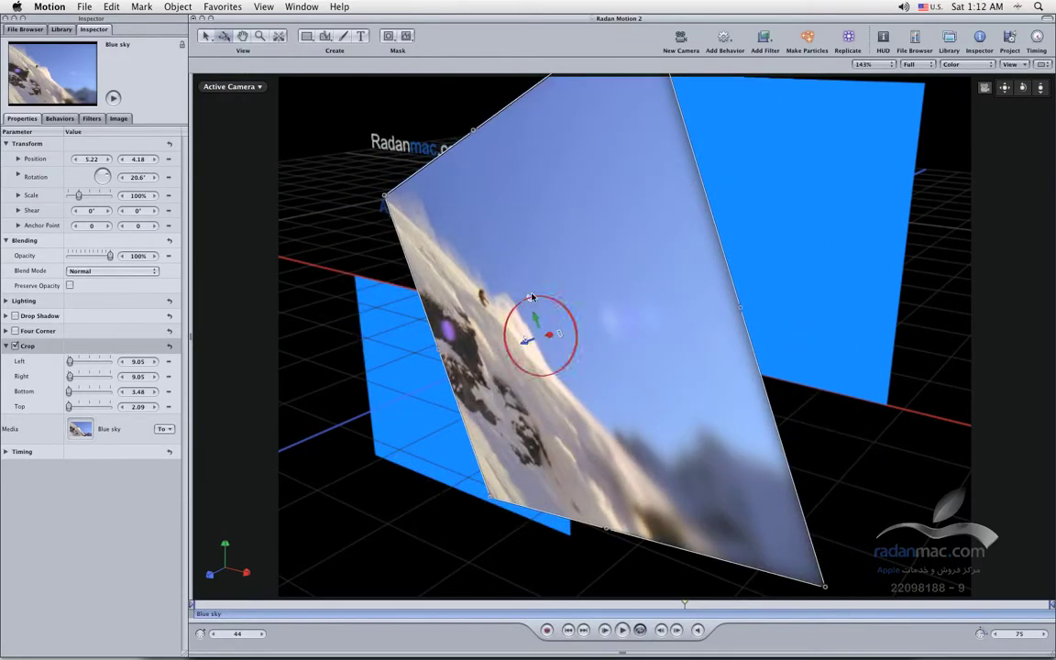
pyautogui.moveTo(533, 296); pyautogui.dragTo(537, 324)
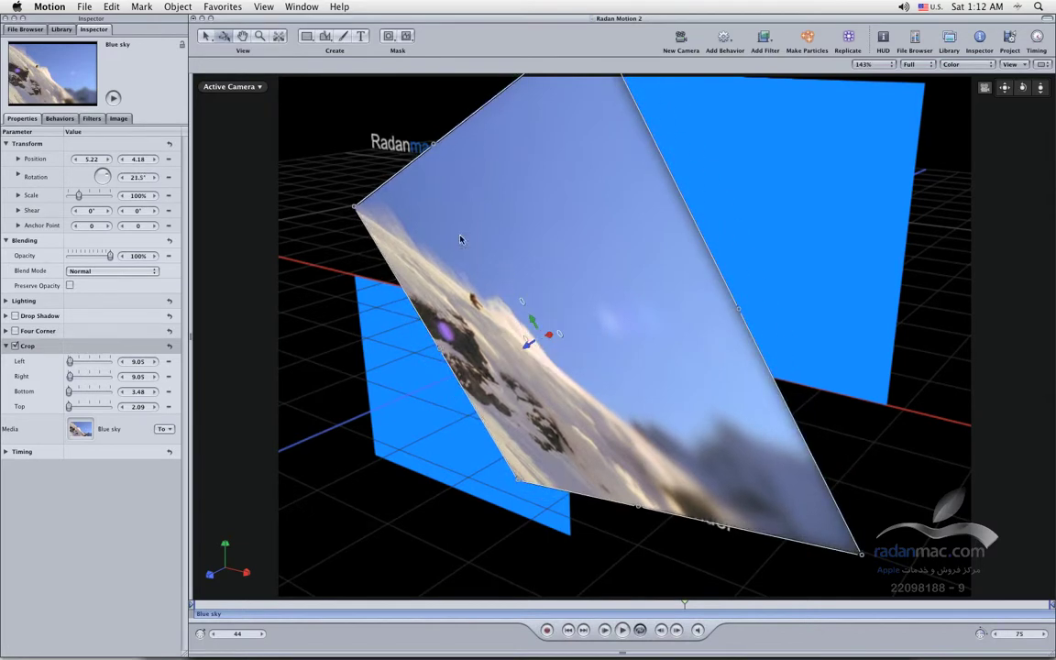
pyautogui.moveTo(561, 335); pyautogui.dragTo(511, 319)
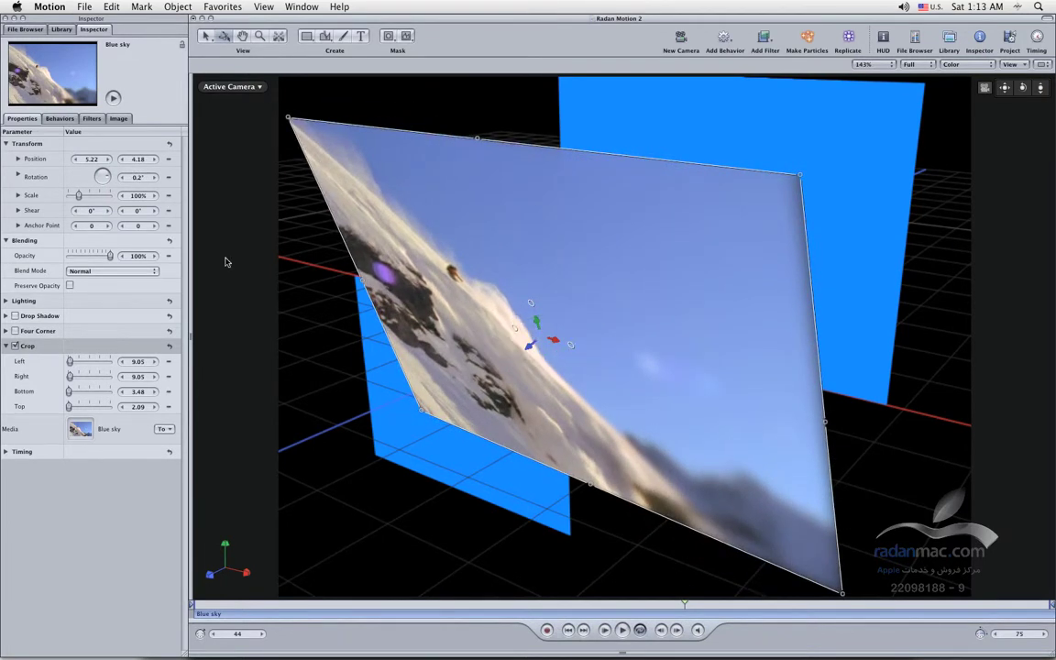
# - Reset the Blue sky clip's transform and move the clip closer to the camera along its Z axis
pyautogui.click(168, 143)
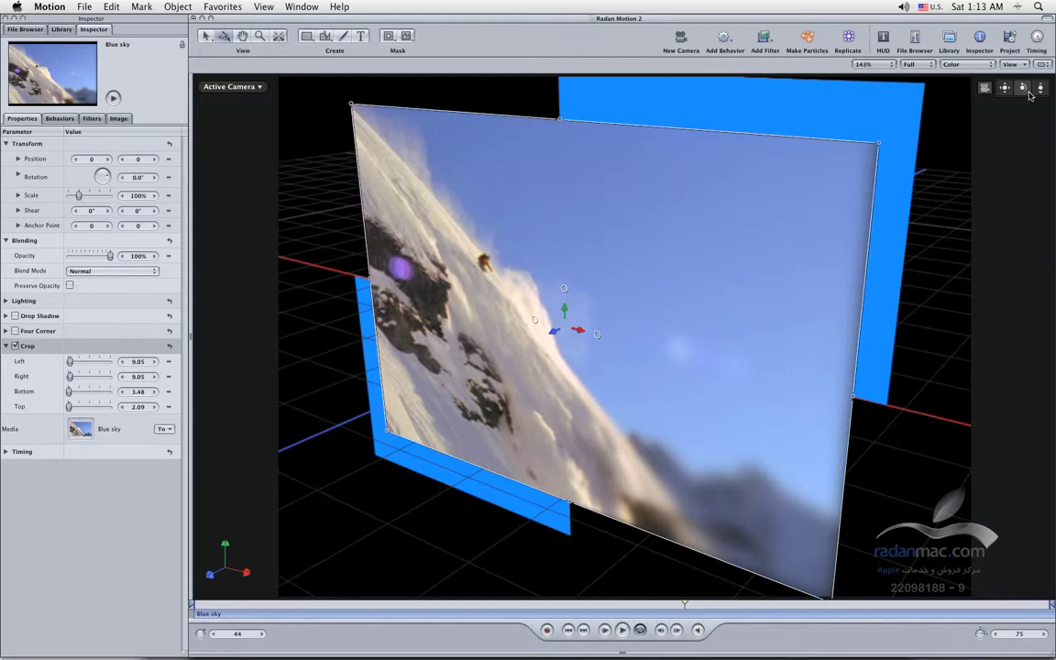
pyautogui.moveTo(1038, 91)
pyautogui.mouseDown()
pyautogui.moveTo(1039, 111)
pyautogui.moveTo(1038, 81)
pyautogui.mouseUp()
pyautogui.moveTo(560, 331)
pyautogui.mouseDown()
pyautogui.moveTo(533, 354)
pyautogui.moveTo(516, 346)
pyautogui.moveTo(541, 326)
pyautogui.mouseUp()
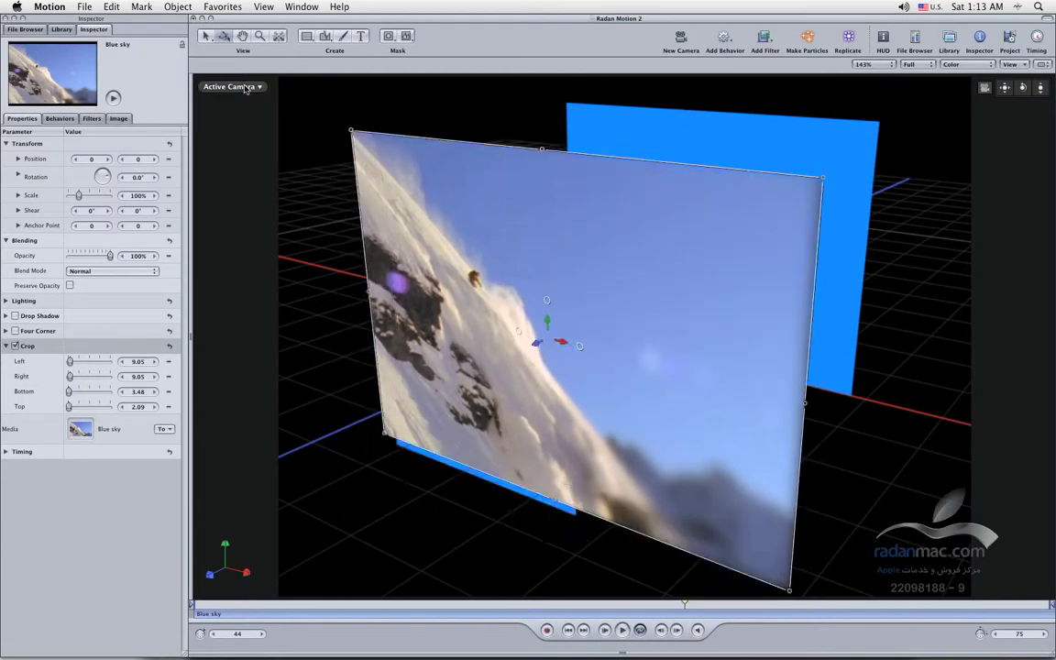
# - Switch to a turned Perspective view, select the camera and move it to about X 154, Y 23
pyautogui.click(224, 86)
pyautogui.click(272, 114)
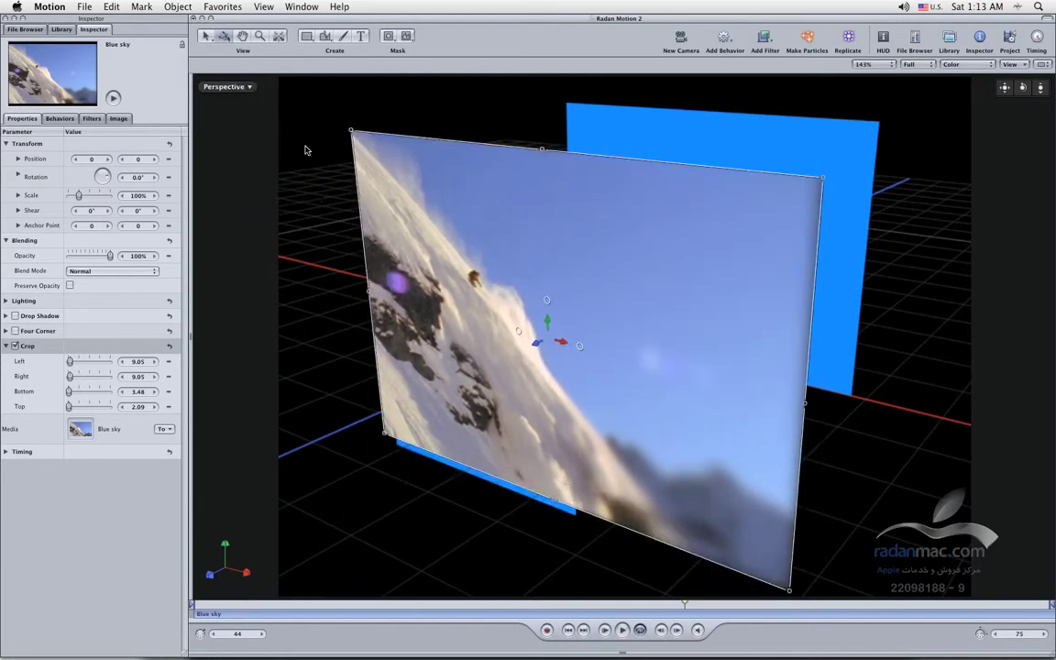
pyautogui.click(246, 573)
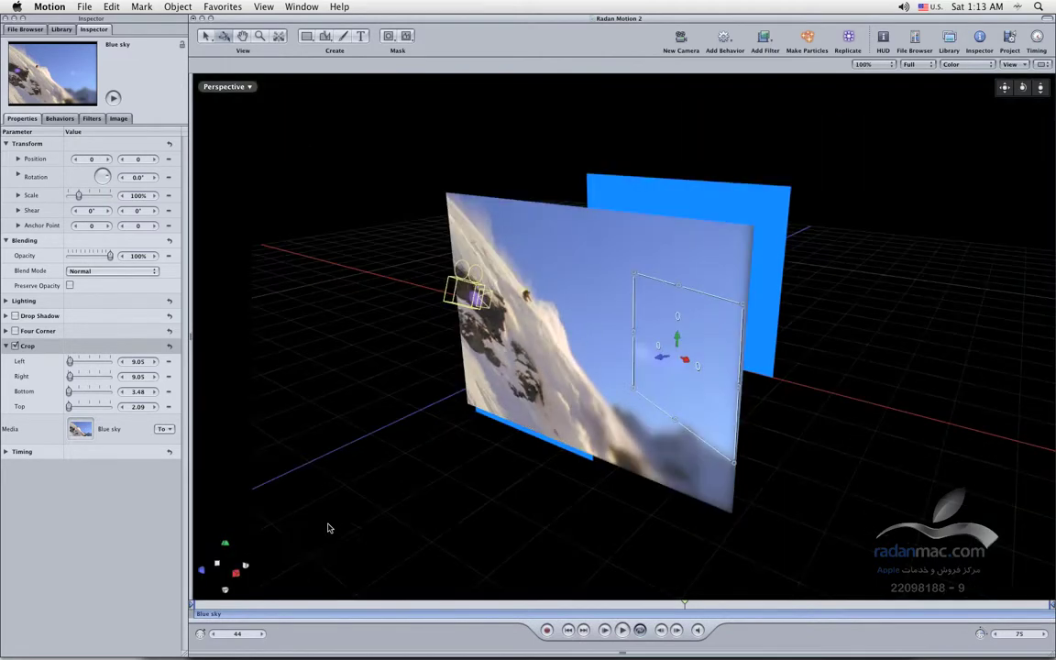
pyautogui.click(225, 569)
pyautogui.click(453, 296)
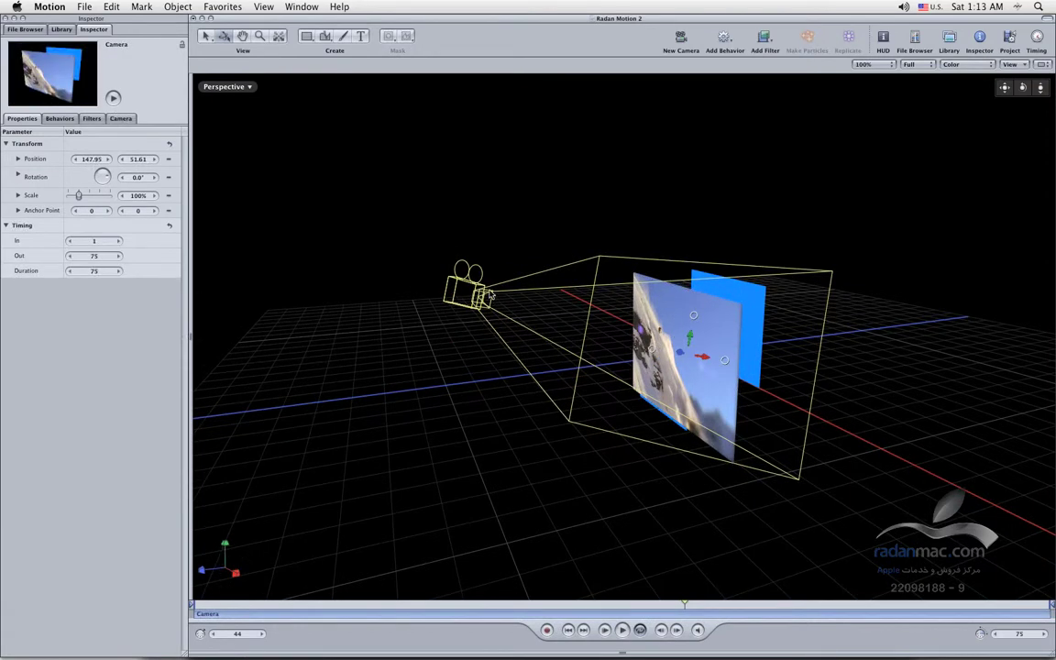
pyautogui.moveTo(690, 339)
pyautogui.mouseDown()
pyautogui.moveTo(649, 330)
pyautogui.moveTo(689, 327)
pyautogui.mouseUp()
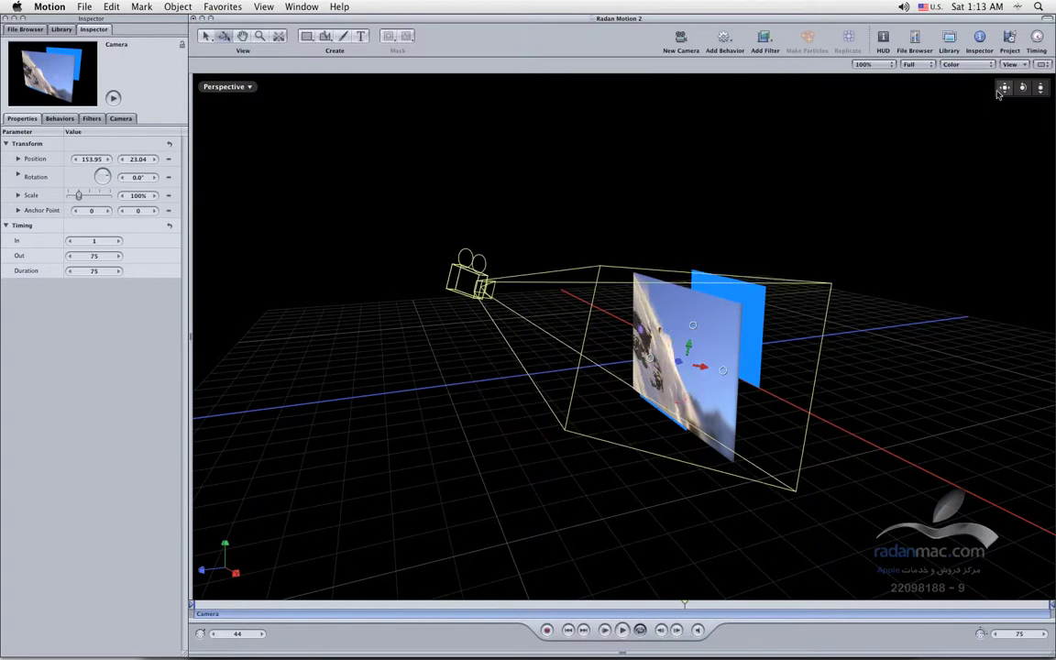
# - Look at the scene through the Camera view and return to the Active Camera view
pyautogui.click(220, 86)
pyautogui.click(260, 103)
pyautogui.click(236, 88)
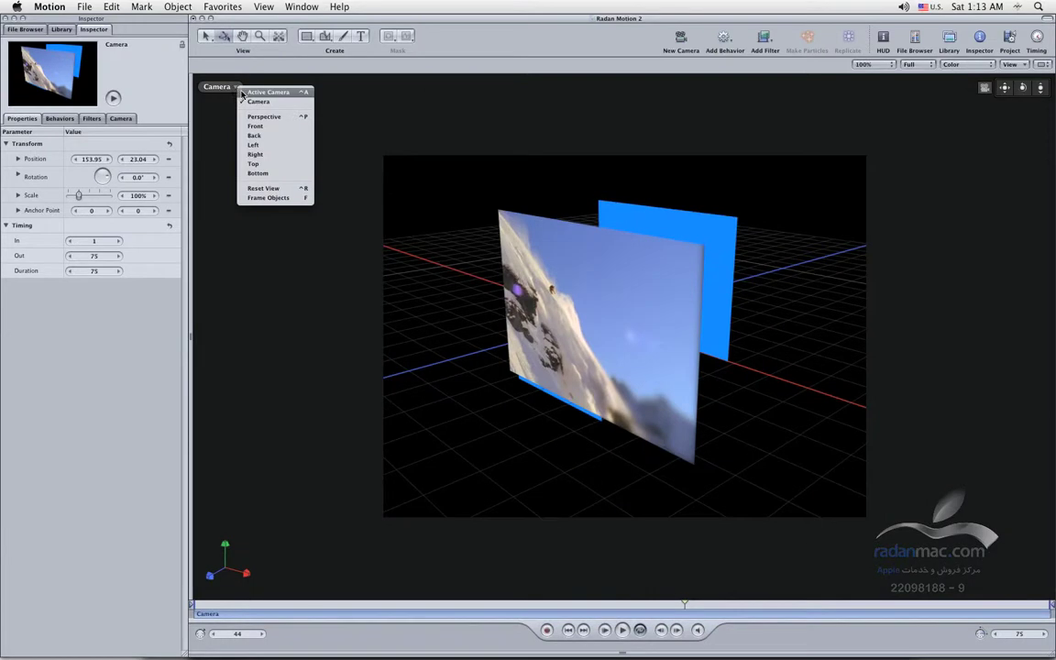
pyautogui.click(245, 93)
pyautogui.click(243, 38)
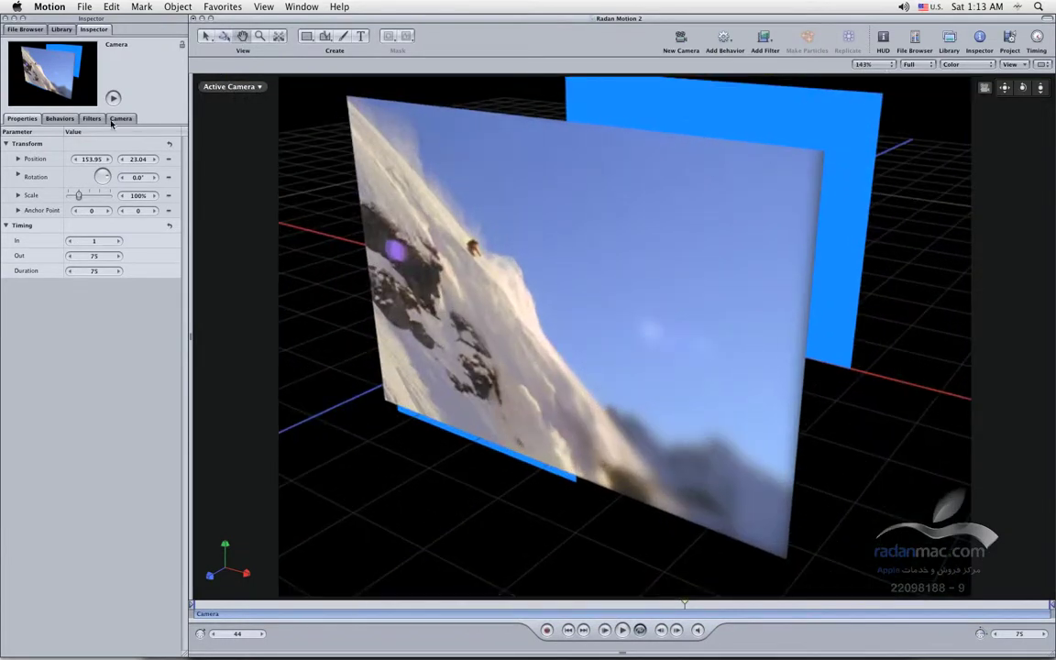
# - Reveal the project's layer list, delete the camera and hide the list again
pyautogui.press('F5')
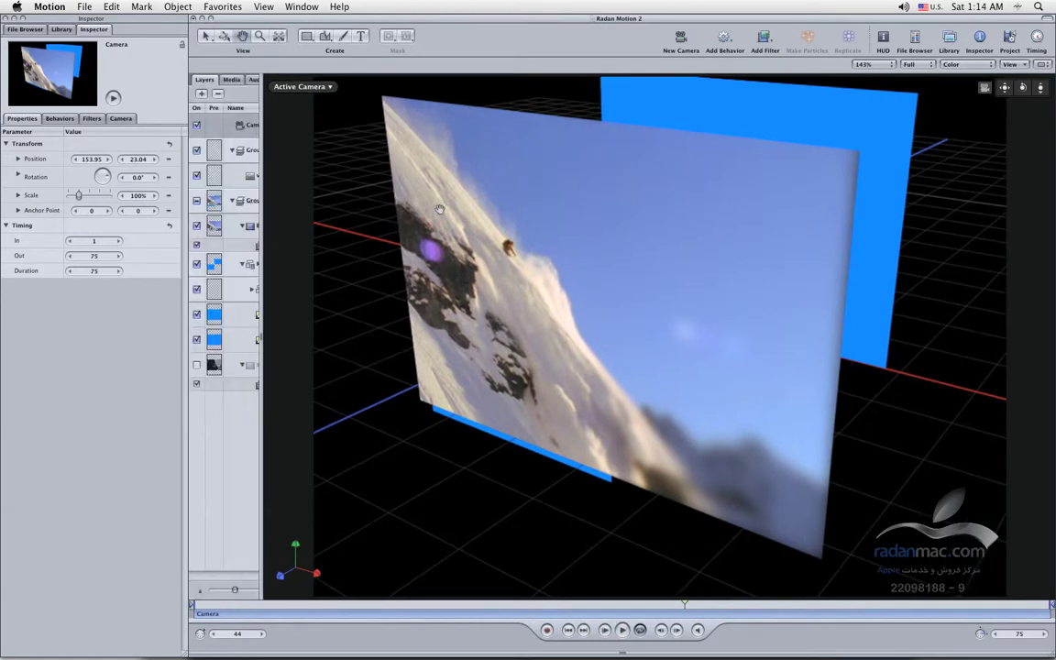
pyautogui.press('Delete')
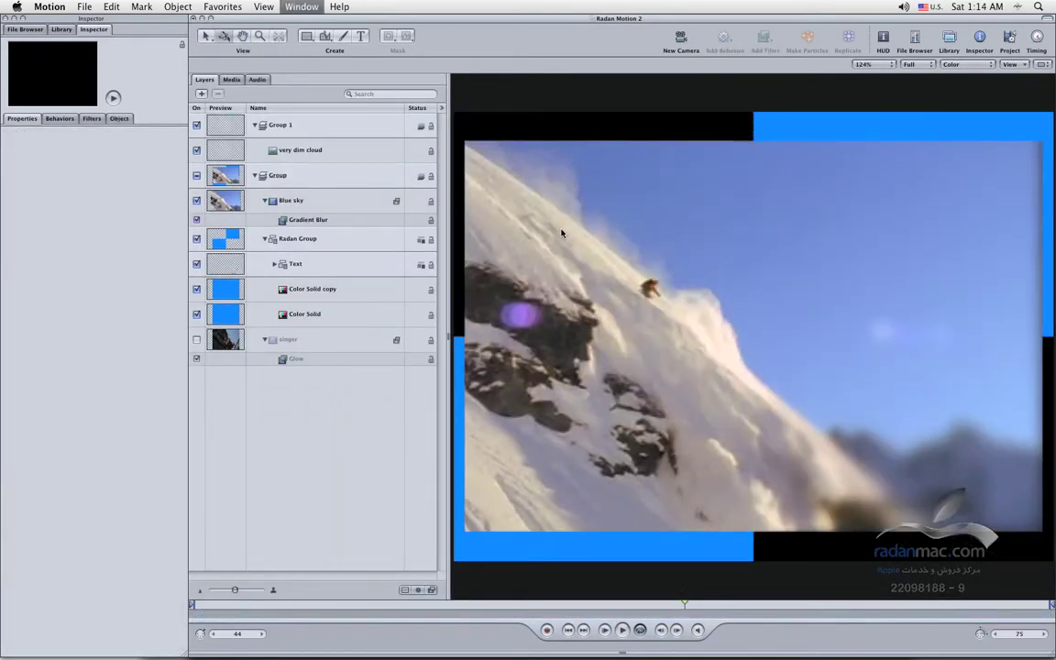
pyautogui.press('F5')
# - Pan the canvas with the Hand tool and magnify it to 300% around the skier
pyautogui.click(243, 36)
pyautogui.moveTo(681, 278); pyautogui.dragTo(604, 244)
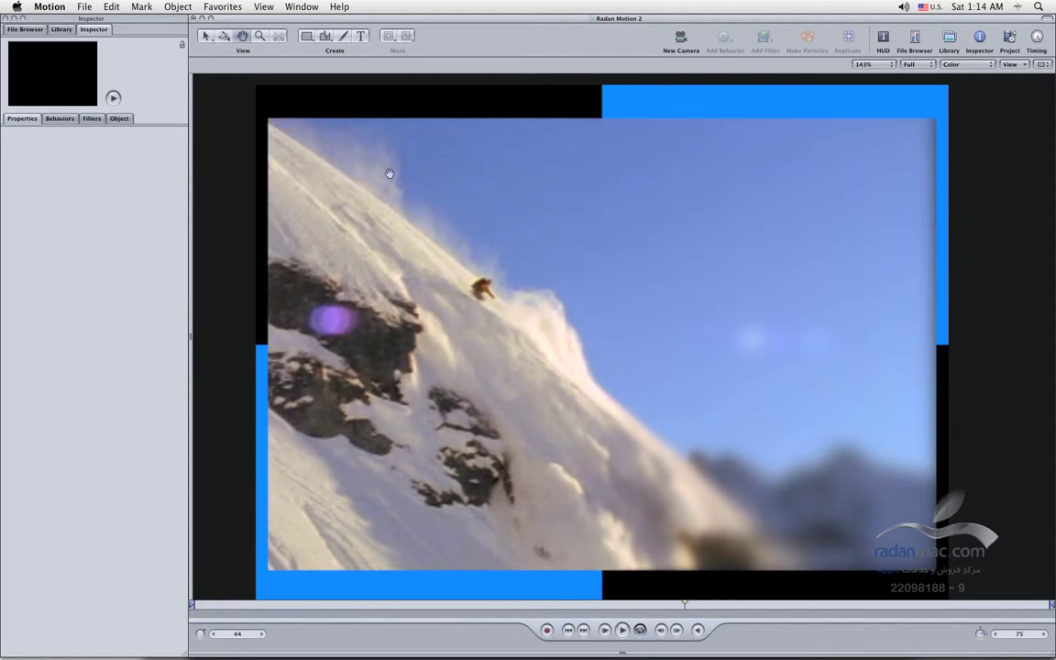
pyautogui.press('super+equal')
pyautogui.press('super+equal')
pyautogui.press('space')
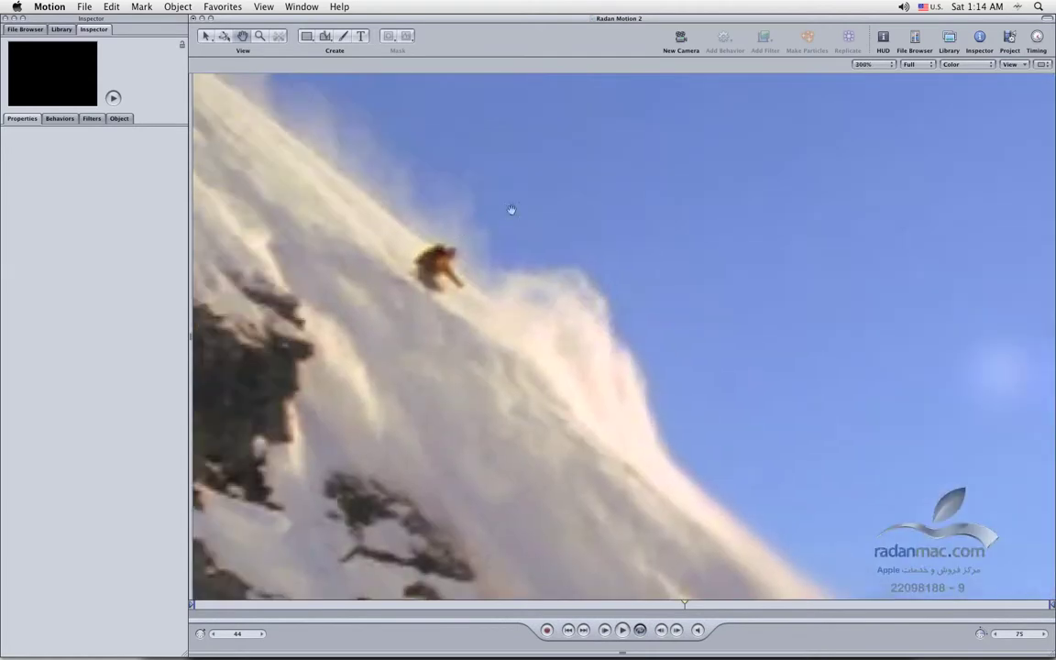
# - Zoom in to 600% and back out on the skier with the Zoom tool, and fit the canvas to the window
pyautogui.click(204, 37)
pyautogui.click(258, 36)
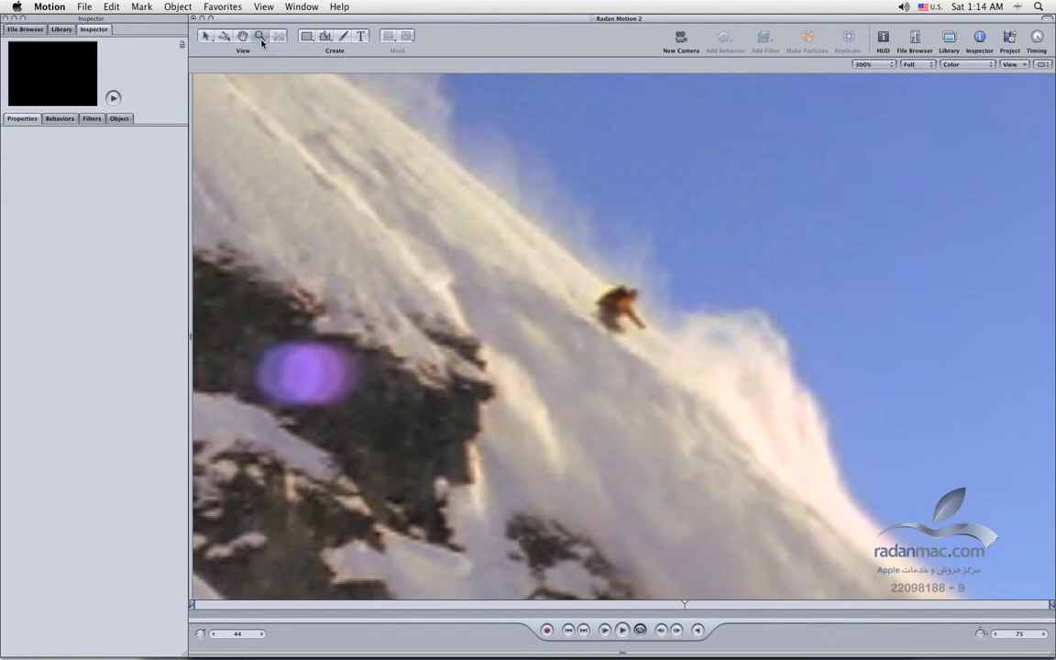
pyautogui.click(544, 247)
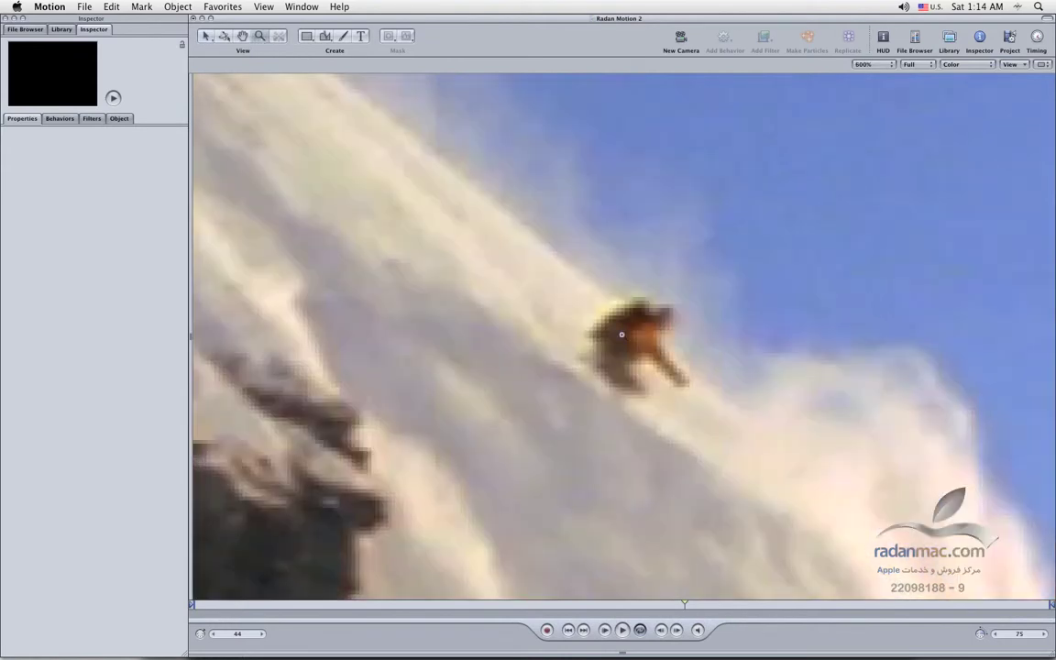
pyautogui.click(627, 353)
pyautogui.keyDown('alt'); pyautogui.click(626, 343); pyautogui.keyUp('alt')
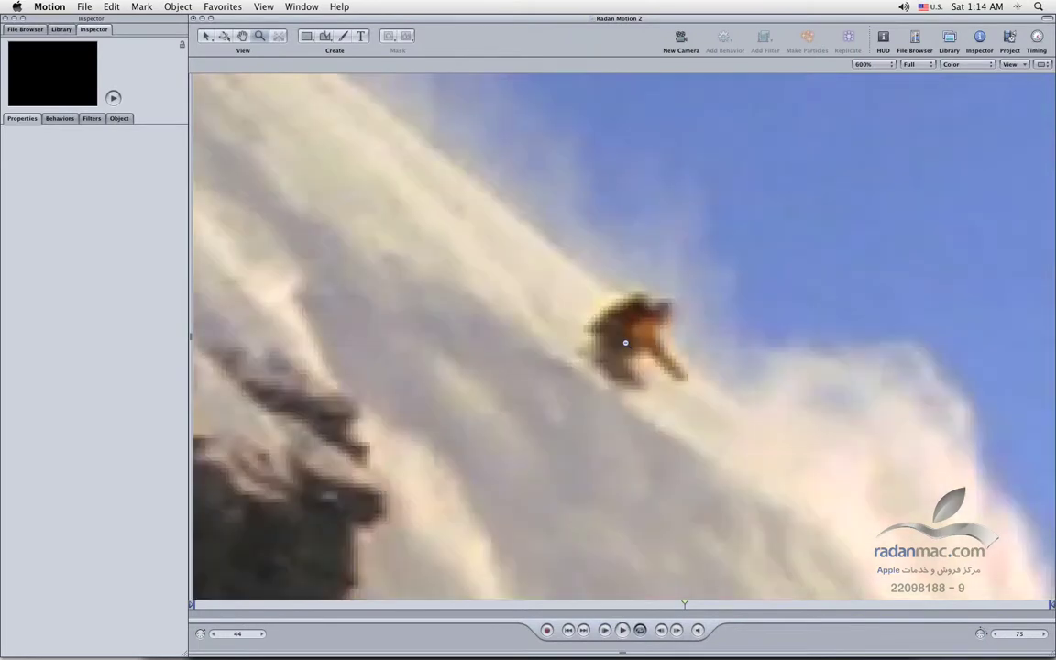
pyautogui.keyDown('alt'); pyautogui.click(626, 344); pyautogui.keyUp('alt')
pyautogui.keyDown('alt'); pyautogui.click(626, 344); pyautogui.keyUp('alt')
pyautogui.keyDown('alt'); pyautogui.click(626, 344); pyautogui.keyUp('alt')
pyautogui.click(626, 344)
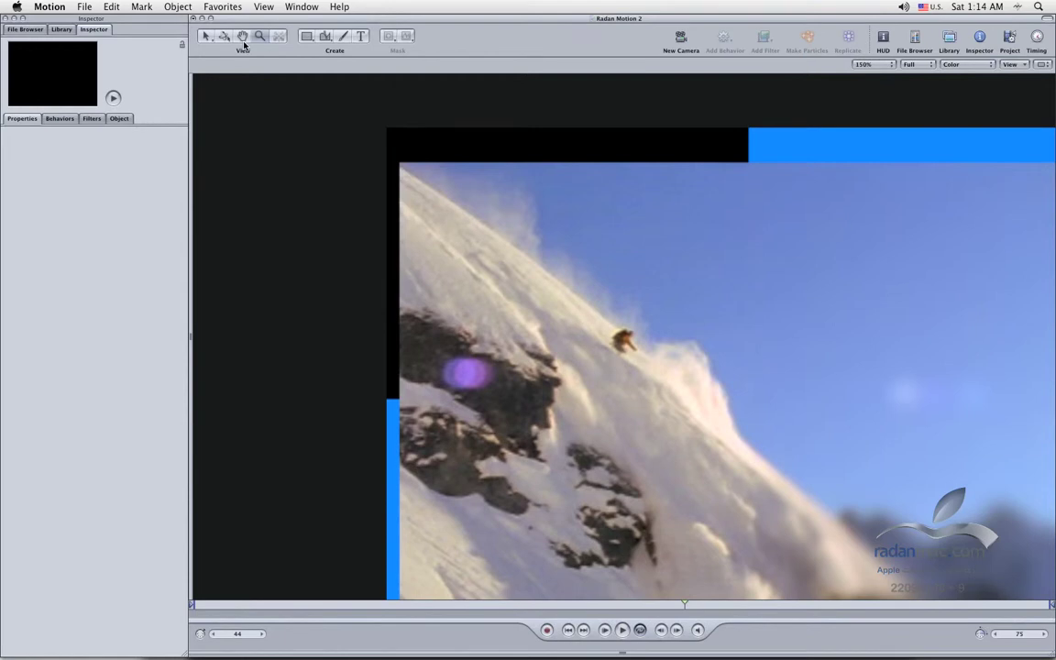
pyautogui.click(206, 36)
pyautogui.hotkey('shift', 'z')
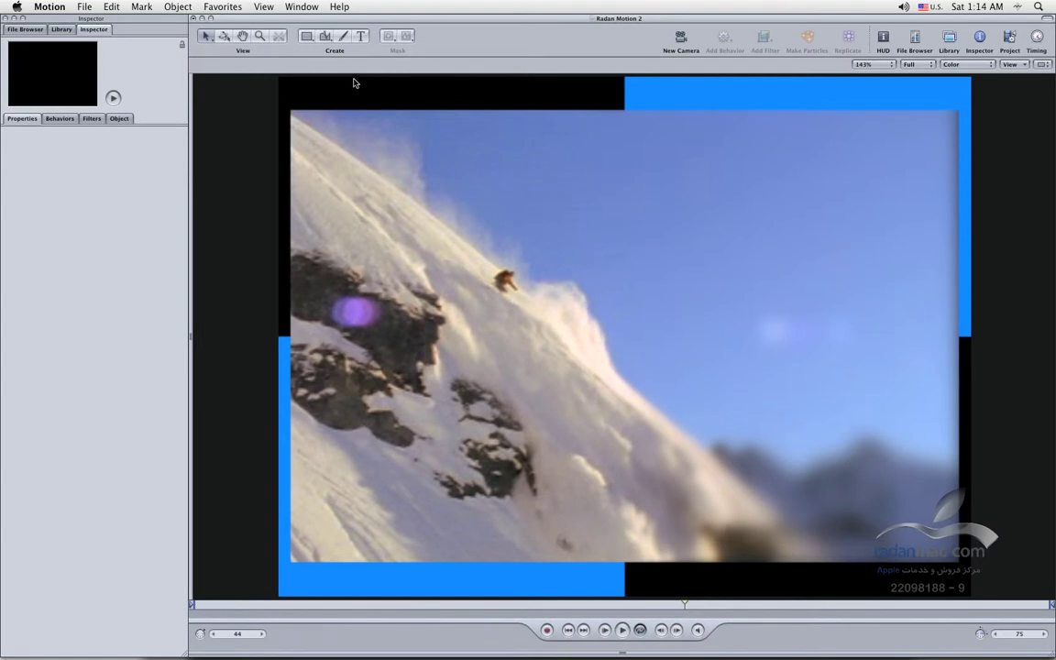
# - Magnify the canvas to 600%, pan across the sky area, and fit the whole frame back in the window
pyautogui.press('super+equal')
pyautogui.press('super+equal')
pyautogui.press('super+equal')
pyautogui.press('super+equal')
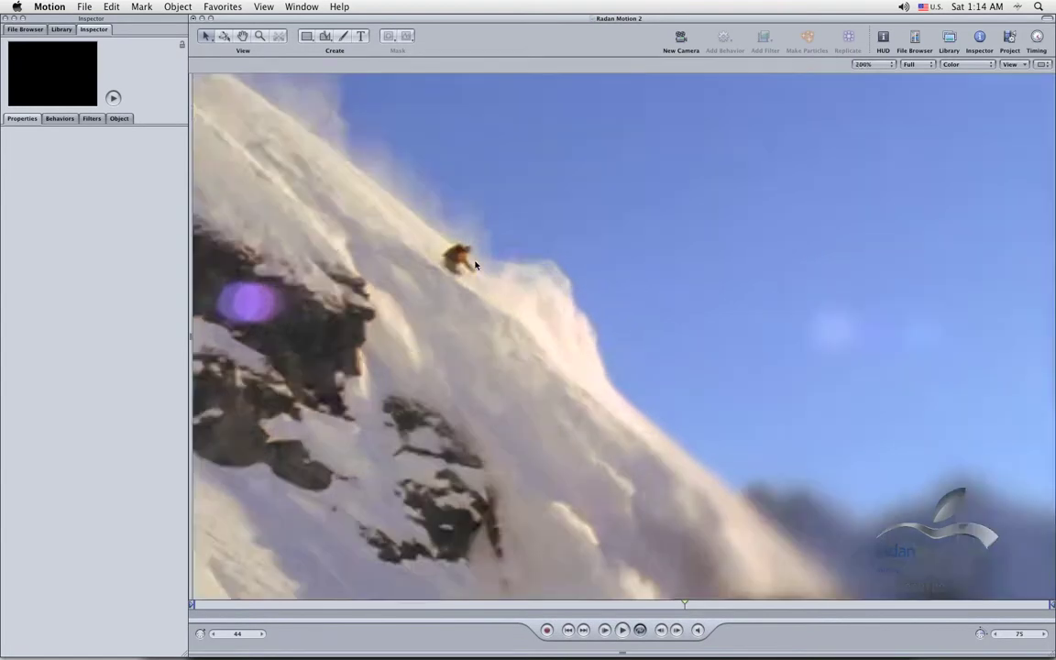
pyautogui.click(242, 36)
pyautogui.moveTo(655, 257); pyautogui.dragTo(156, 417)
pyautogui.moveTo(888, 502); pyautogui.dragTo(577, 247)
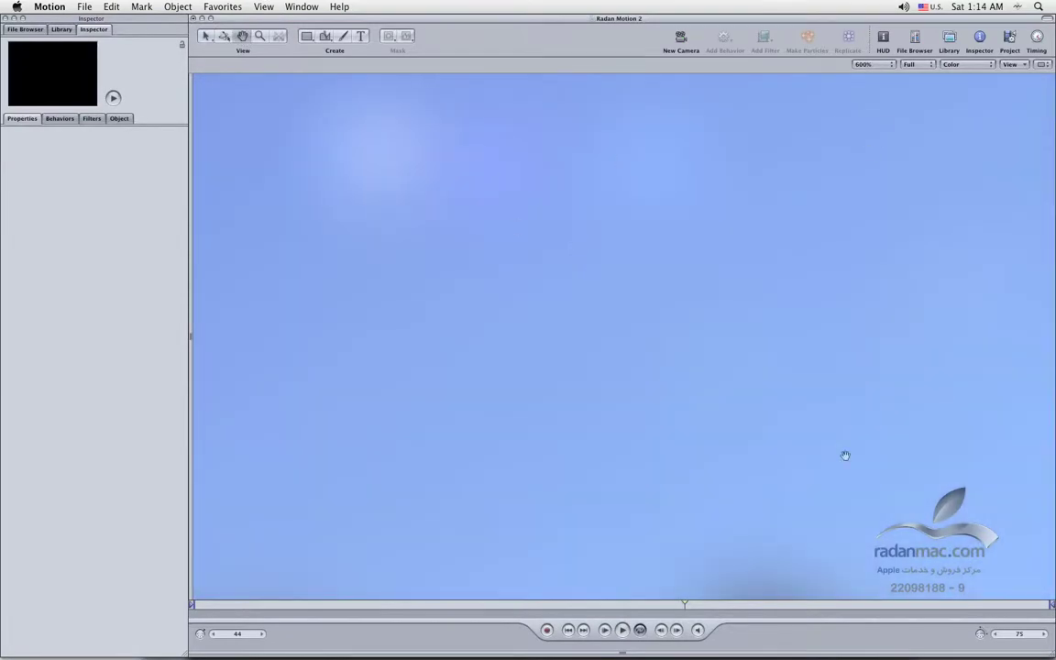
pyautogui.hotkey('shift', 'z')
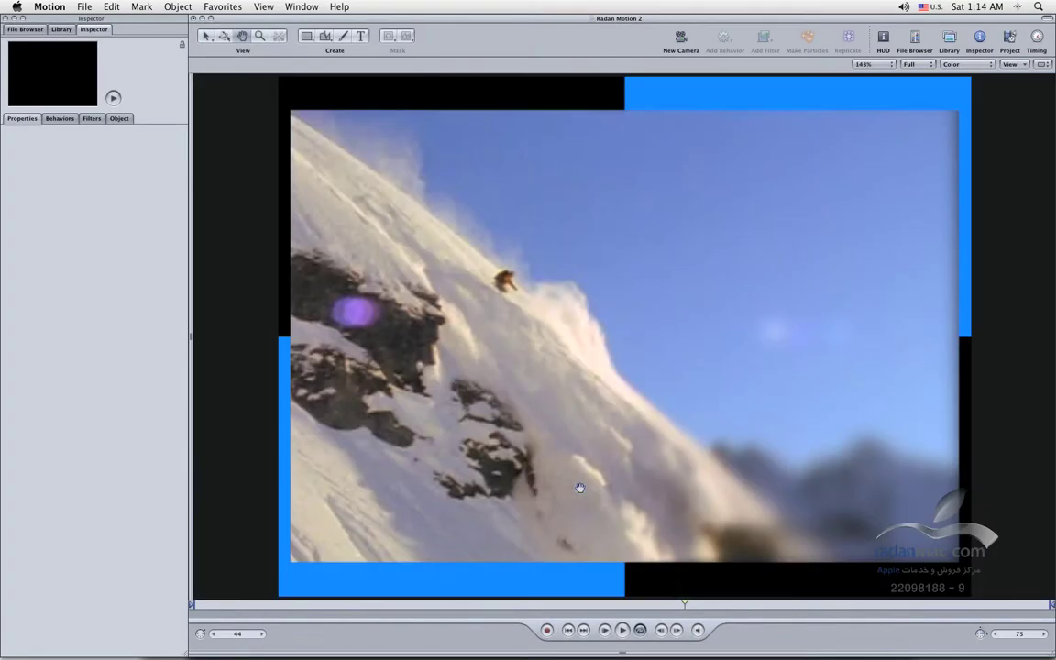
pyautogui.click(205, 35)
# - Add a new camera to the project, deselect it and show the scene in the Perspective view
pyautogui.click(677, 45)
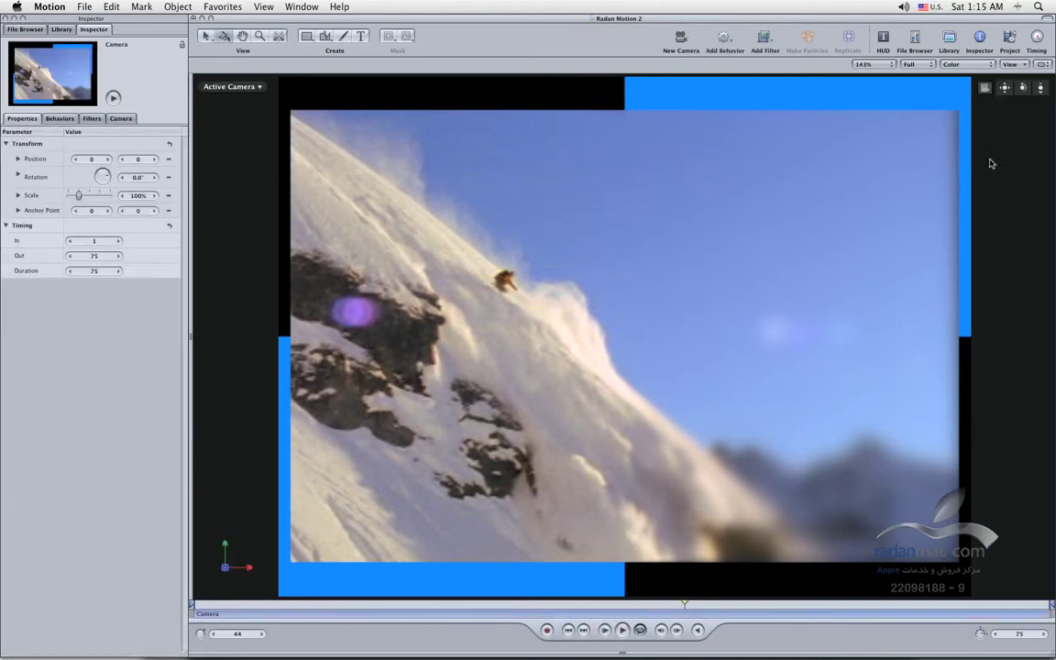
pyautogui.click(271, 91)
pyautogui.click(260, 87)
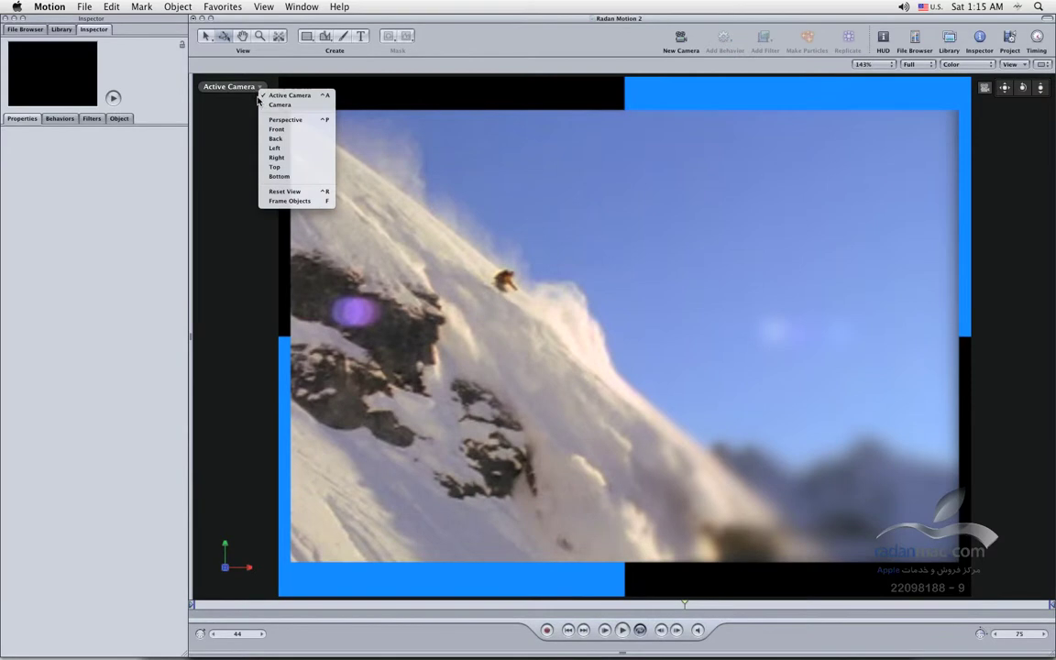
pyautogui.click(291, 119)
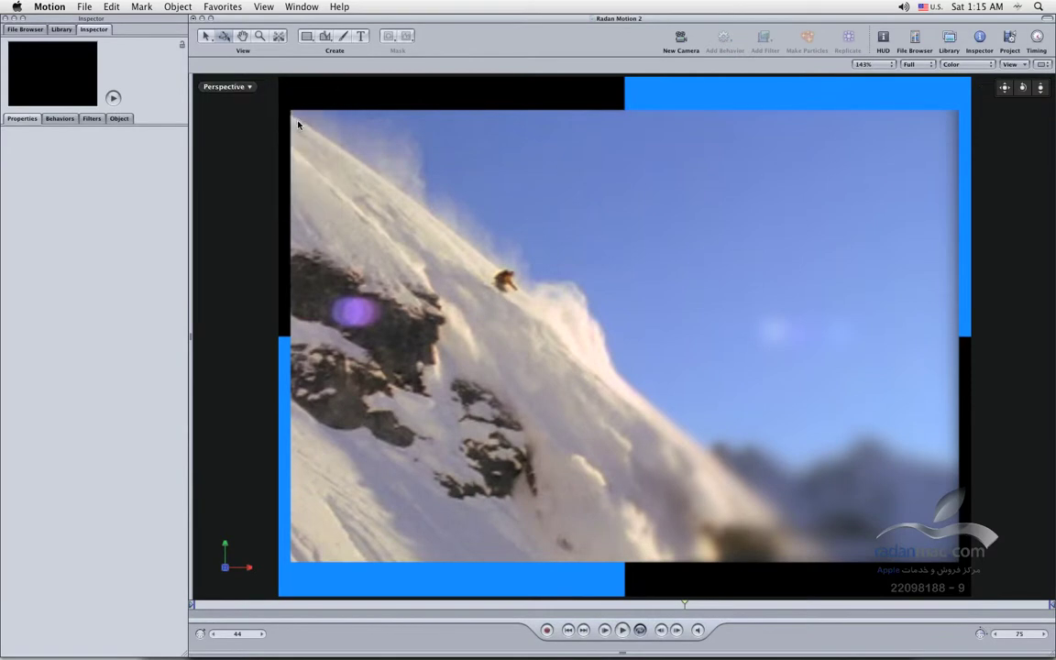
# - Examine the layers from different viewpoints by moving through the scene with the Walk 3D View tool
pyautogui.click(279, 37)
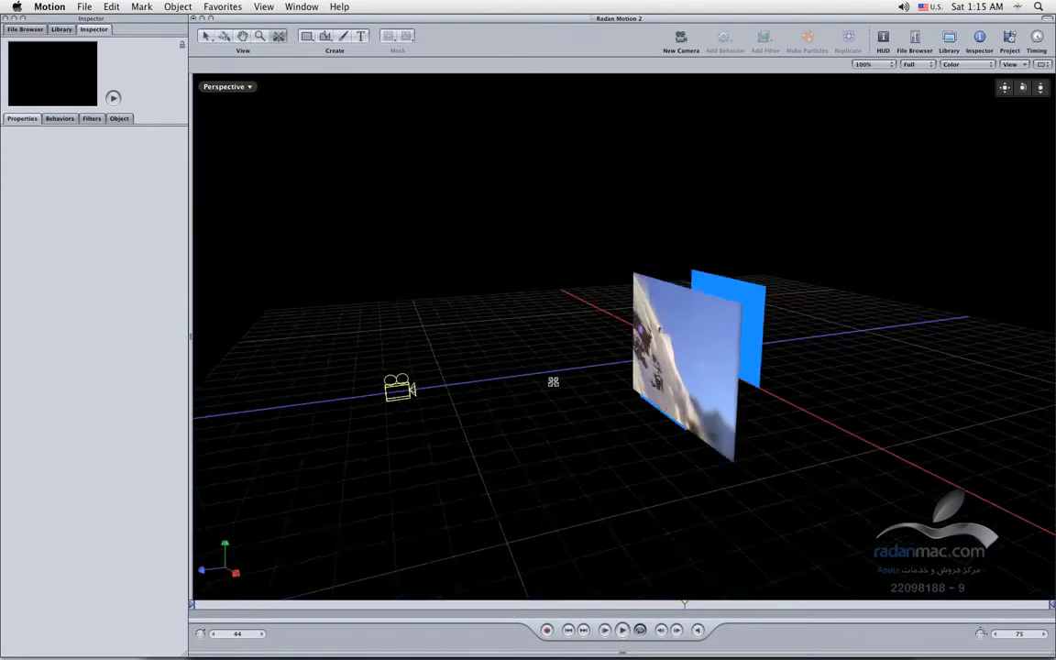
pyautogui.moveTo(666, 347); pyautogui.dragTo(437, 366)
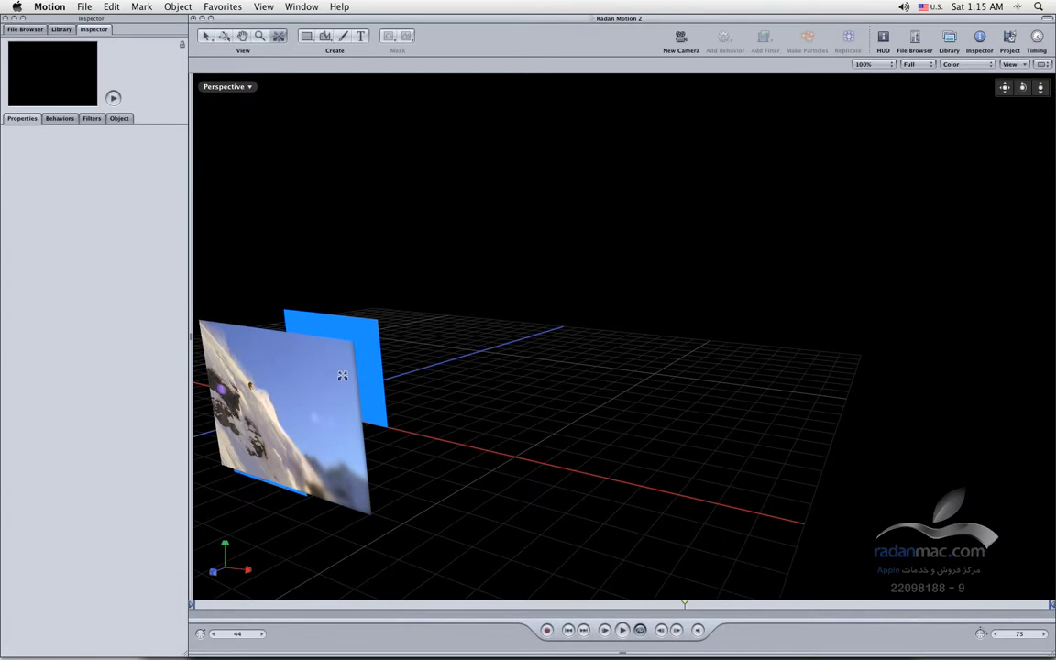
pyautogui.moveTo(333, 373); pyautogui.dragTo(326, 371)
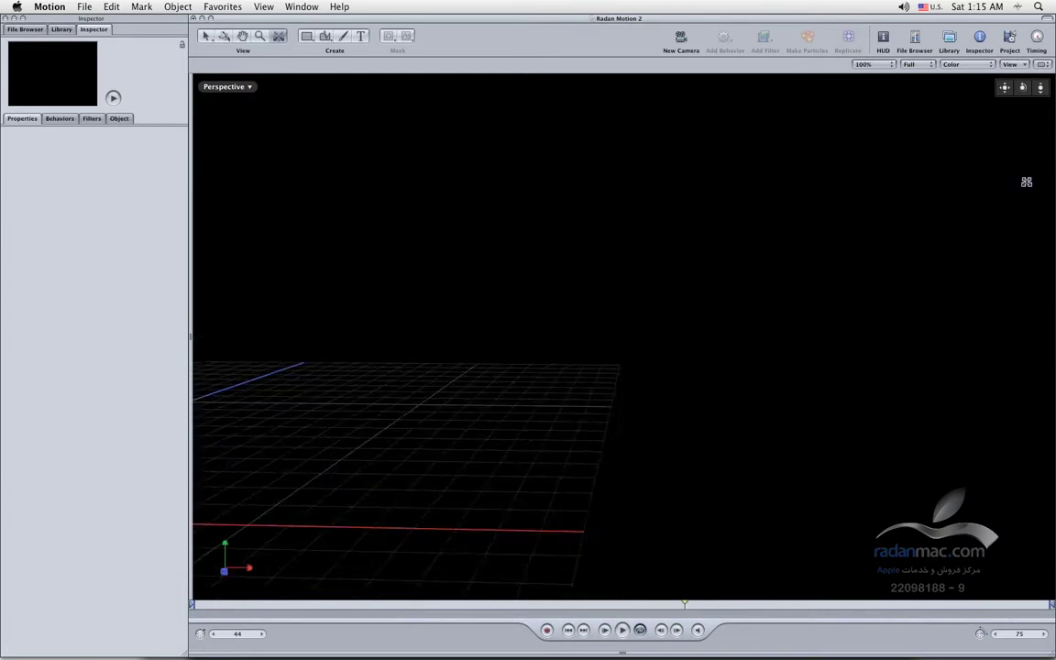
pyautogui.moveTo(310, 402); pyautogui.dragTo(427, 404)
pyautogui.moveTo(359, 404); pyautogui.dragTo(386, 406)
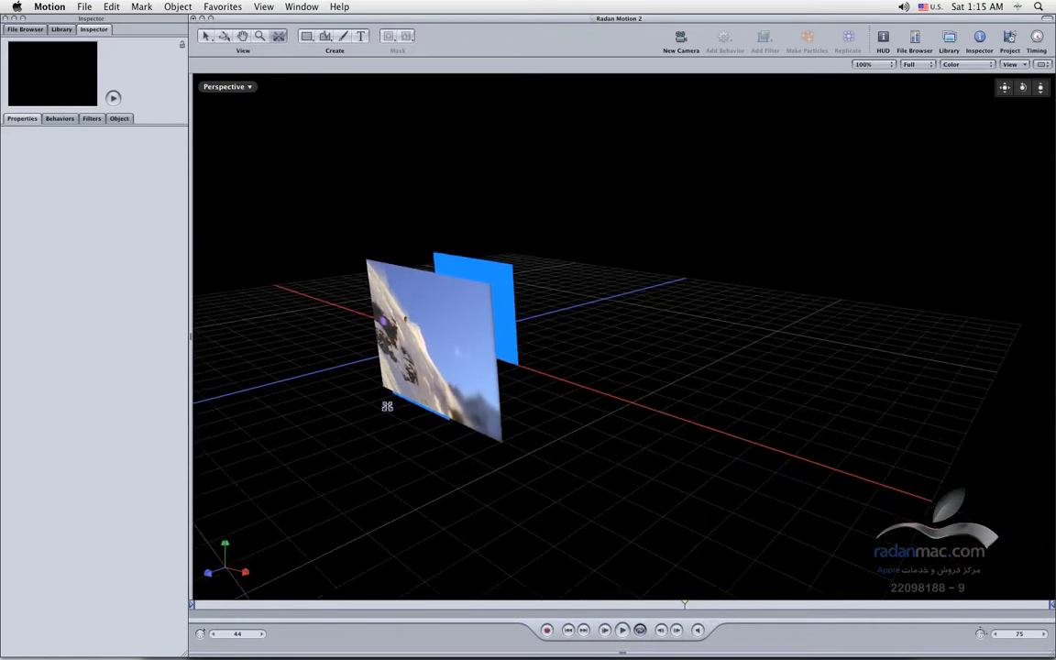
# - Select the Blue sky clip and shift the perspective viewpoint around it
pyautogui.click(206, 36)
pyautogui.click(458, 319)
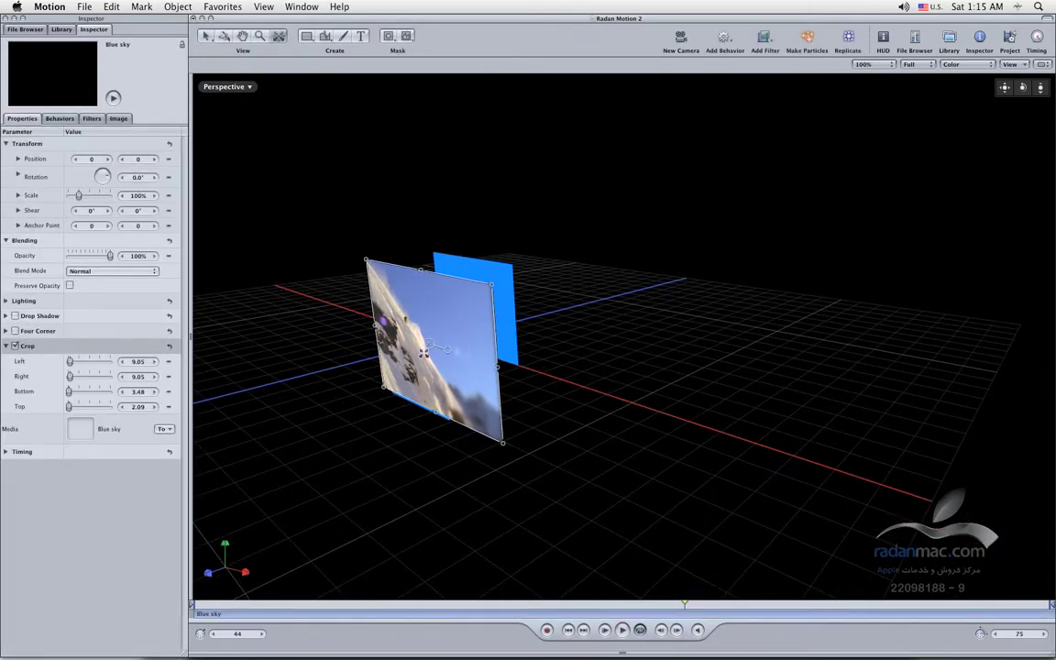
pyautogui.moveTo(450, 348); pyautogui.dragTo(422, 311)
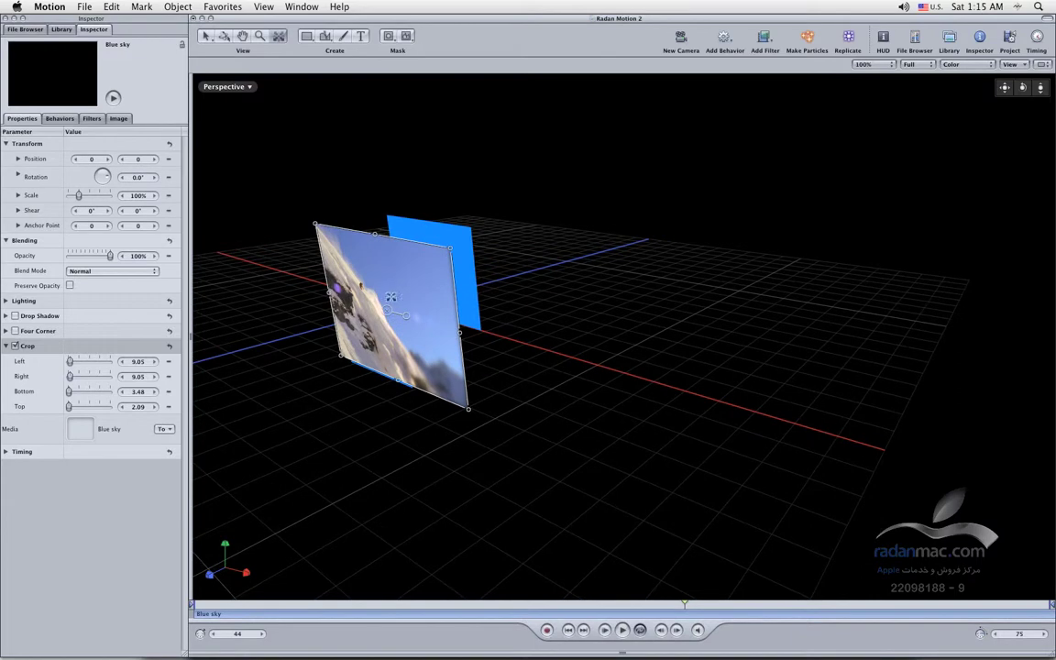